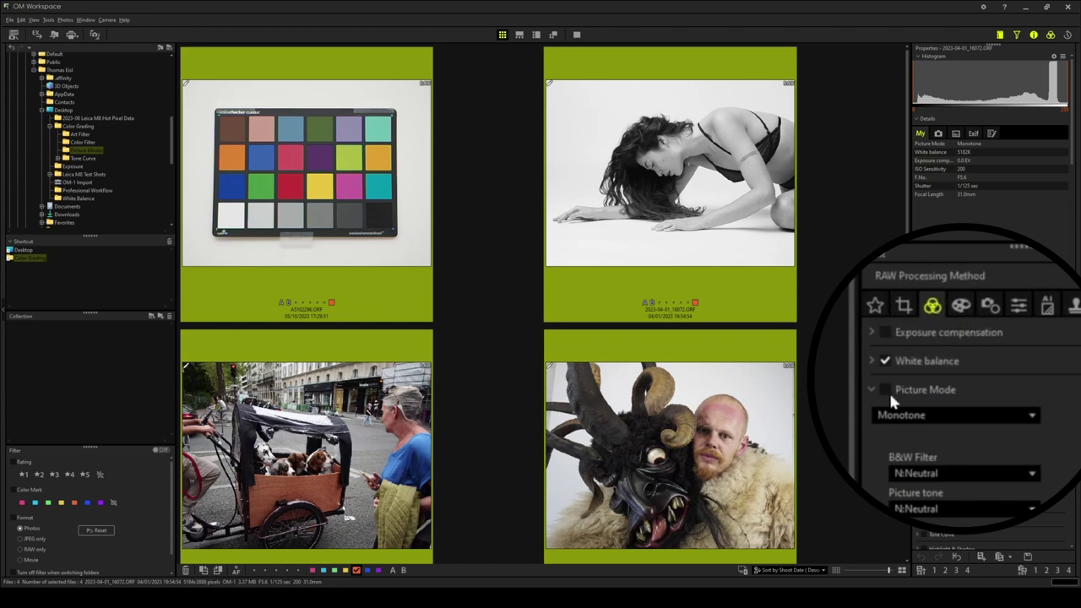
Step: Open the black-and-white portrait alone and change its Picture Mode from Monotone to Muted
{"action": "double_click", "coordinate": [763, 197]}
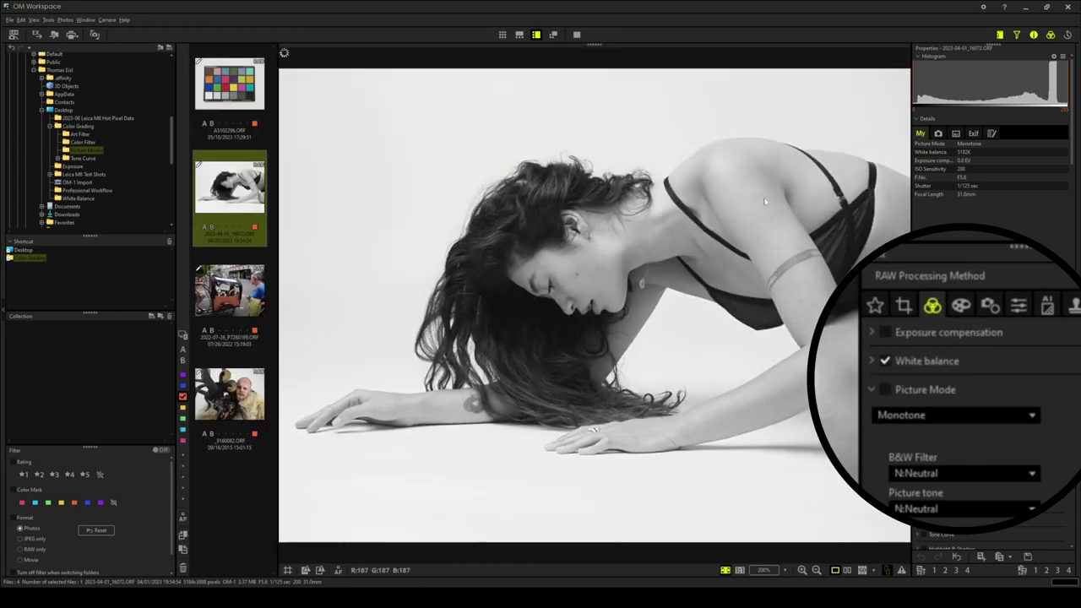
{"action": "left_click", "coordinate": [928, 418]}
{"action": "left_click", "coordinate": [902, 434]}
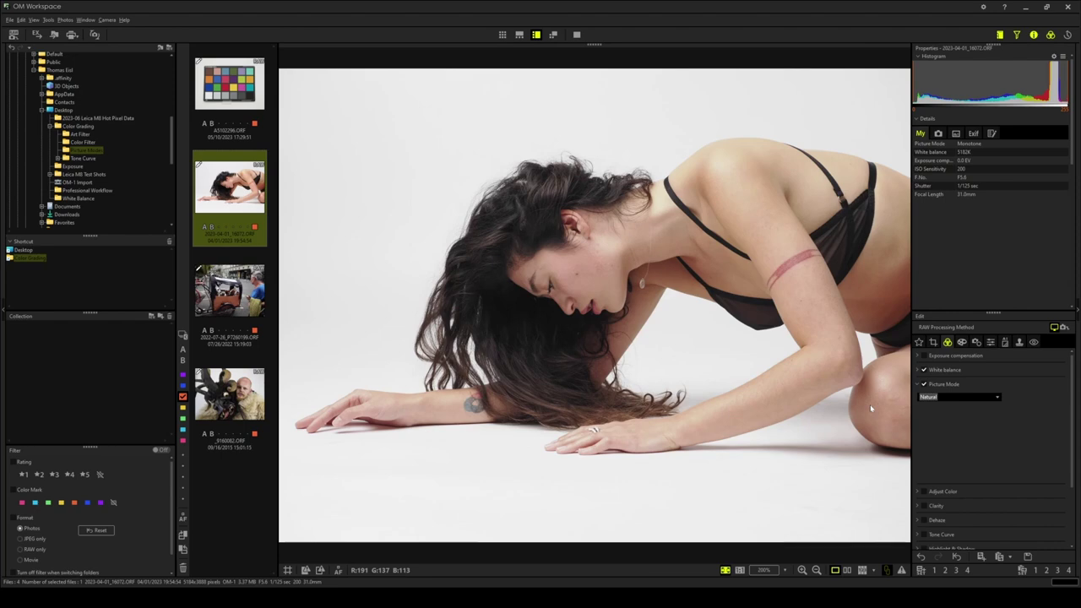
{"action": "left_click", "coordinate": [993, 397]}
{"action": "left_click", "coordinate": [897, 466]}
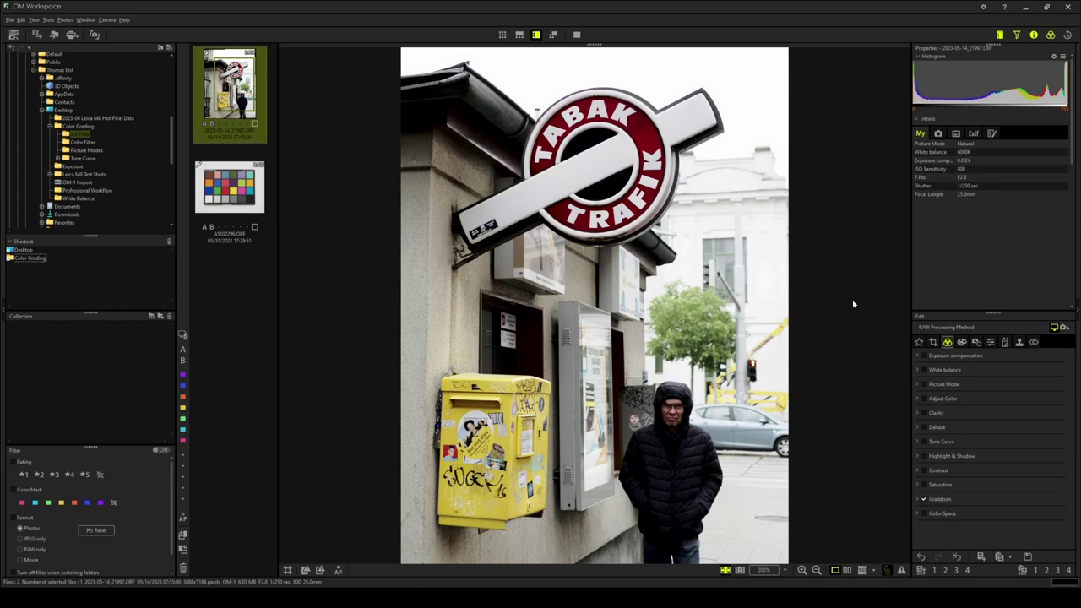
Step: On the Art Filter tab, expand Art Filter and show the Tabak Trafik photo's filter list
{"action": "left_click", "coordinate": [936, 309]}
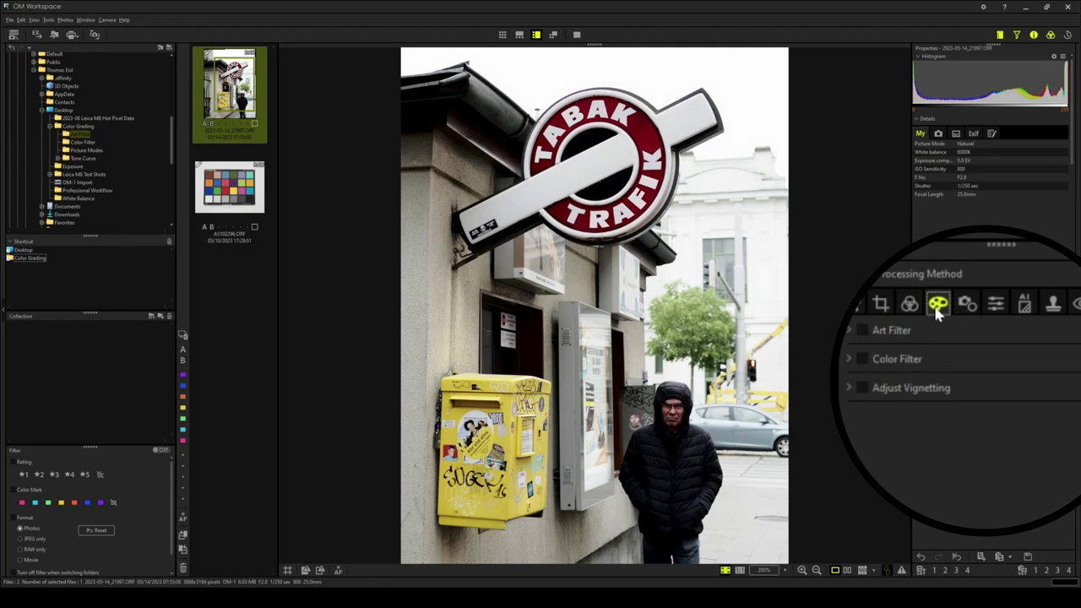
{"action": "left_click", "coordinate": [853, 332]}
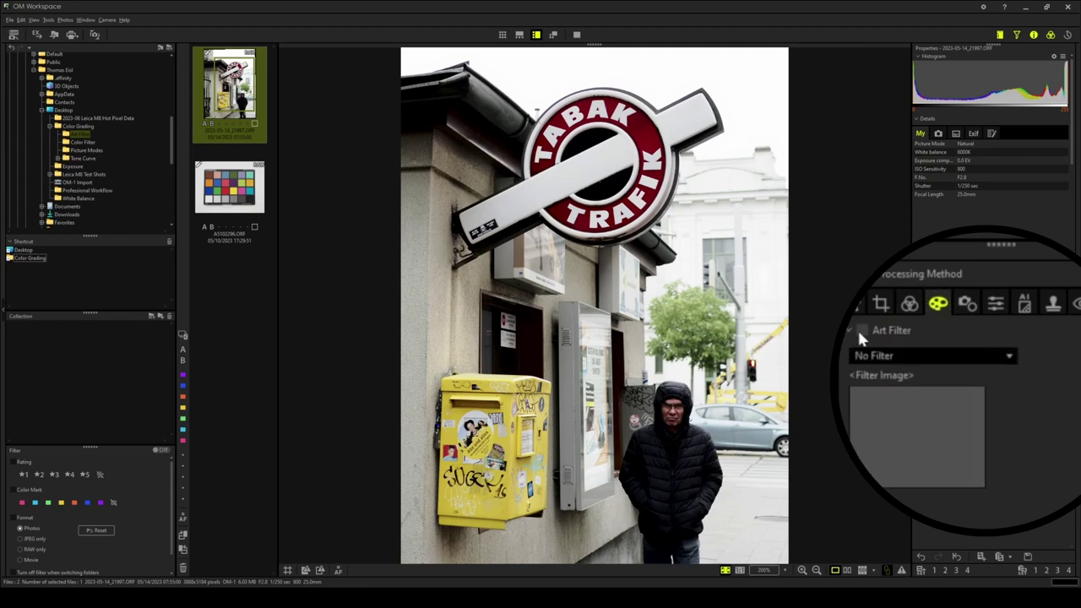
{"action": "left_click", "coordinate": [912, 356]}
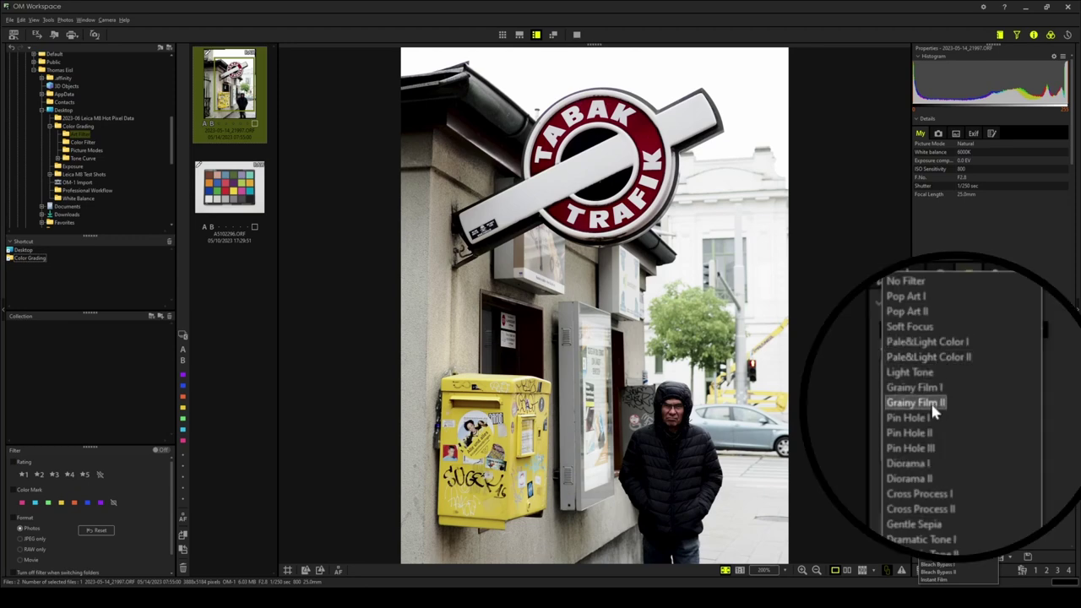
Step: Apply Grainy Film II to the kiosk photo and check the grain at 100% zoom
{"action": "left_click", "coordinate": [916, 403]}
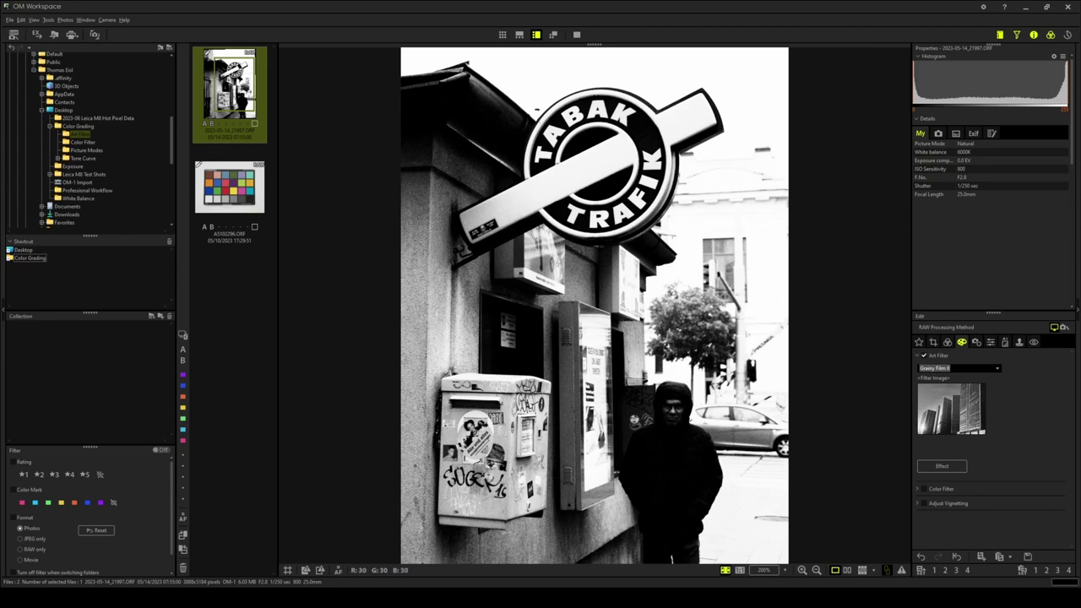
{"action": "left_click", "coordinate": [550, 399]}
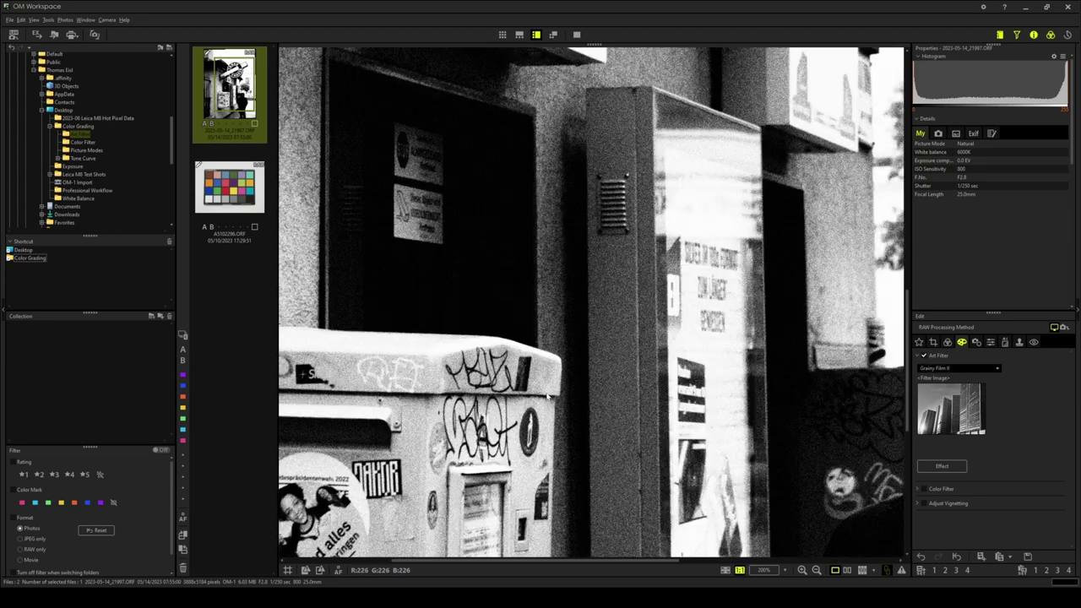
{"action": "left_click", "coordinate": [628, 364]}
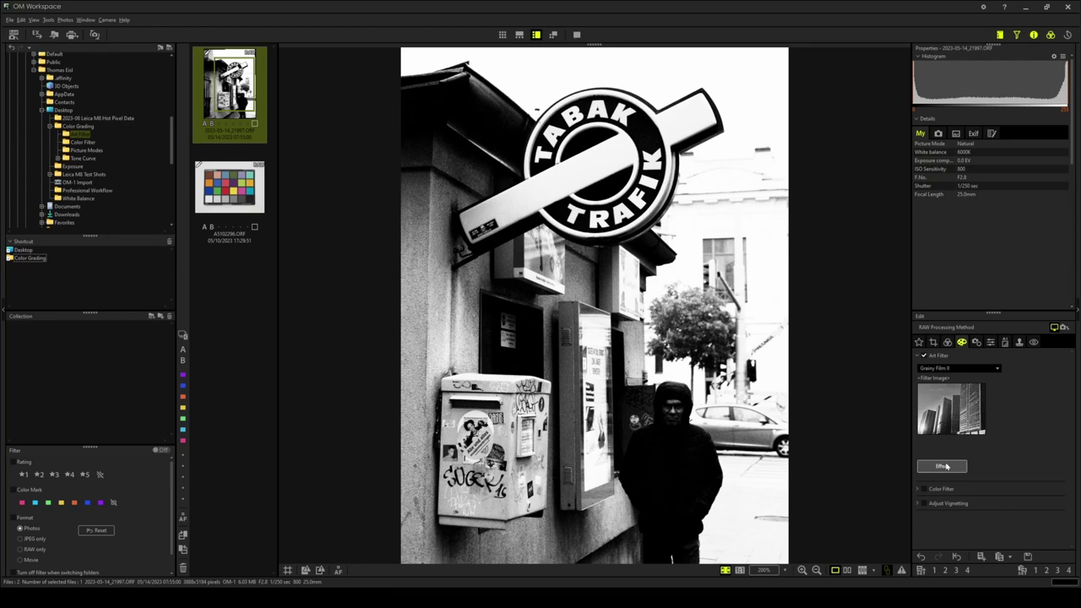
Step: Set the Grainy Film II effect's B&W Filter to R:Red and Picture tone to G:Green, and apply
{"action": "left_click", "coordinate": [944, 467]}
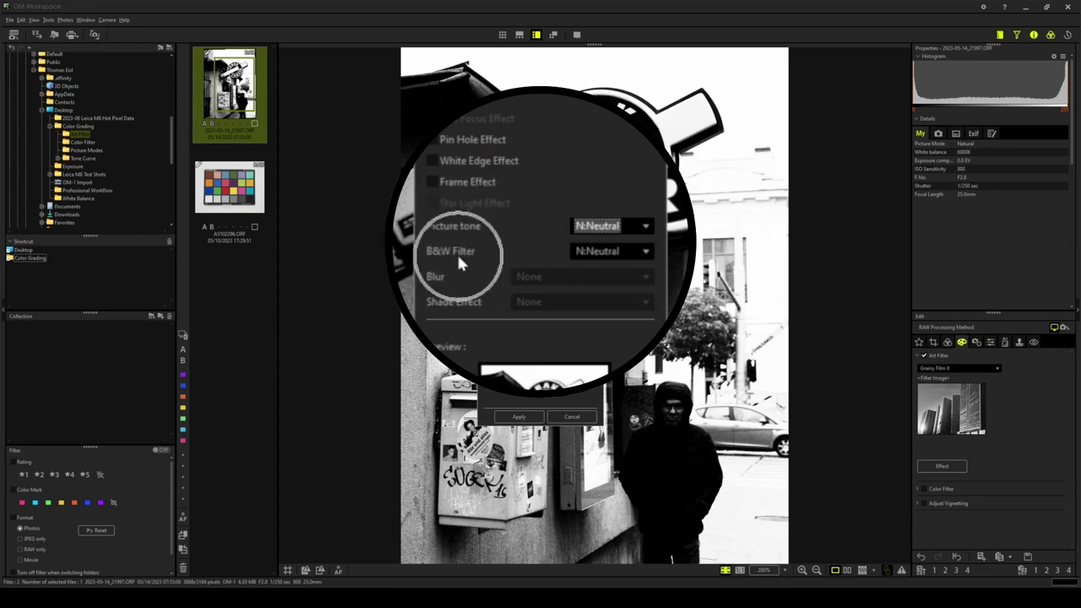
{"action": "left_click", "coordinate": [601, 254]}
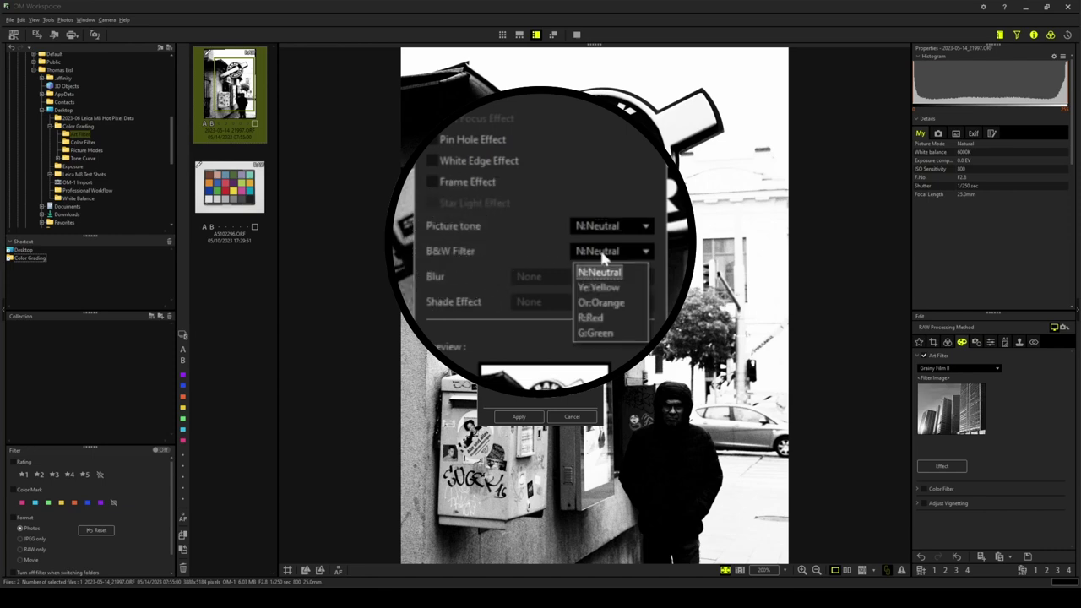
{"action": "left_click", "coordinate": [590, 318]}
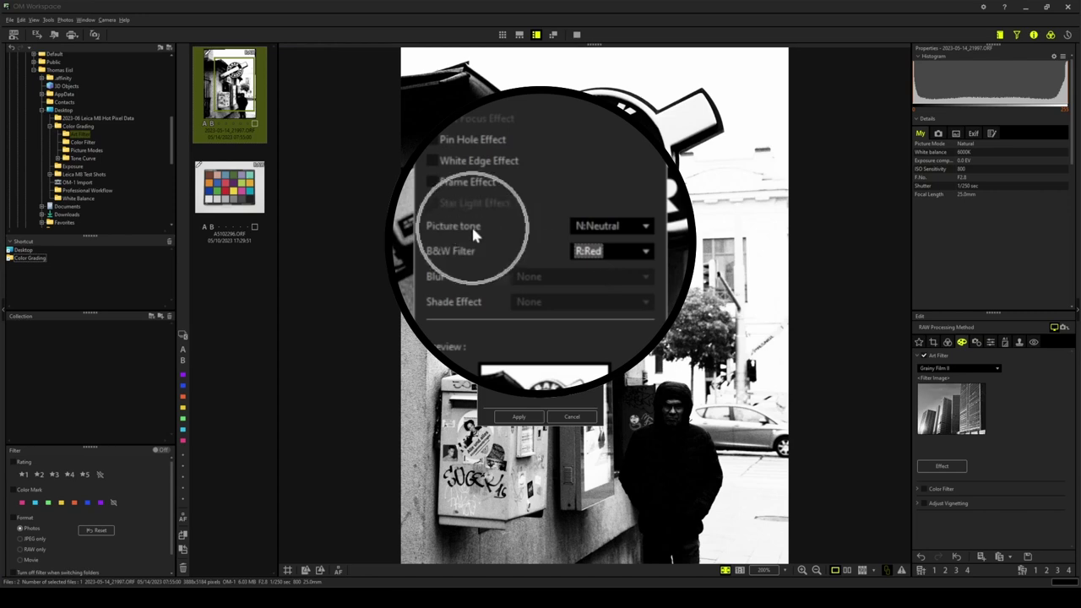
{"action": "left_click", "coordinate": [621, 229]}
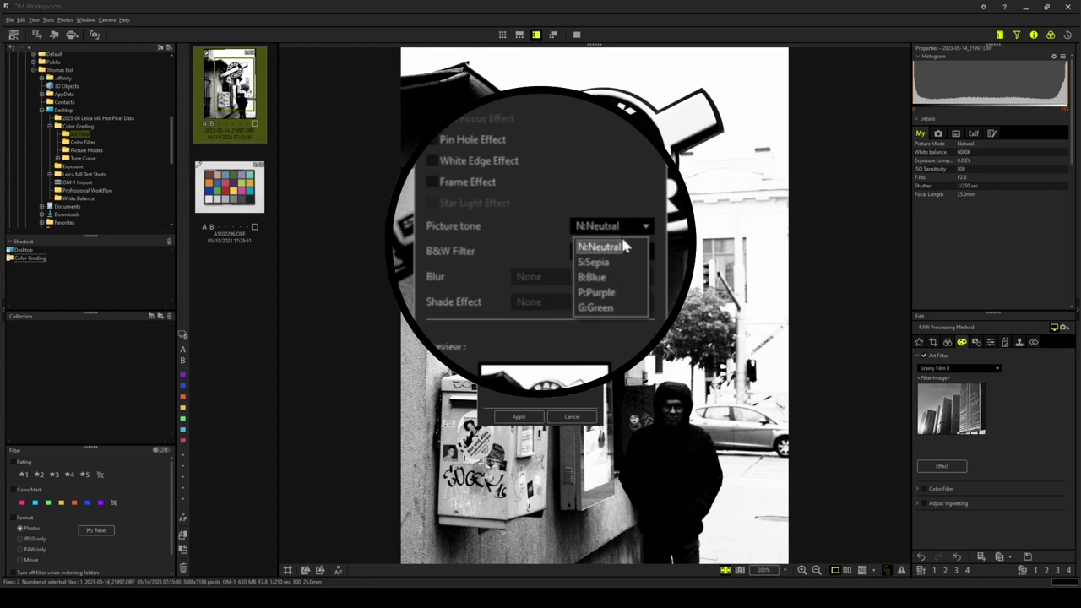
{"action": "left_click", "coordinate": [601, 309]}
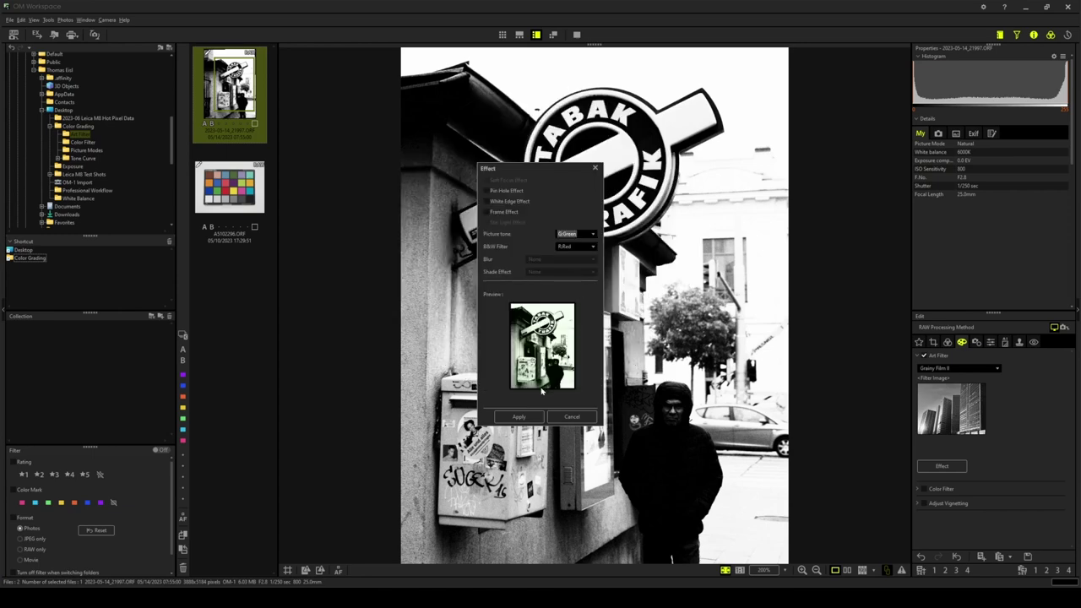
{"action": "left_click", "coordinate": [528, 417]}
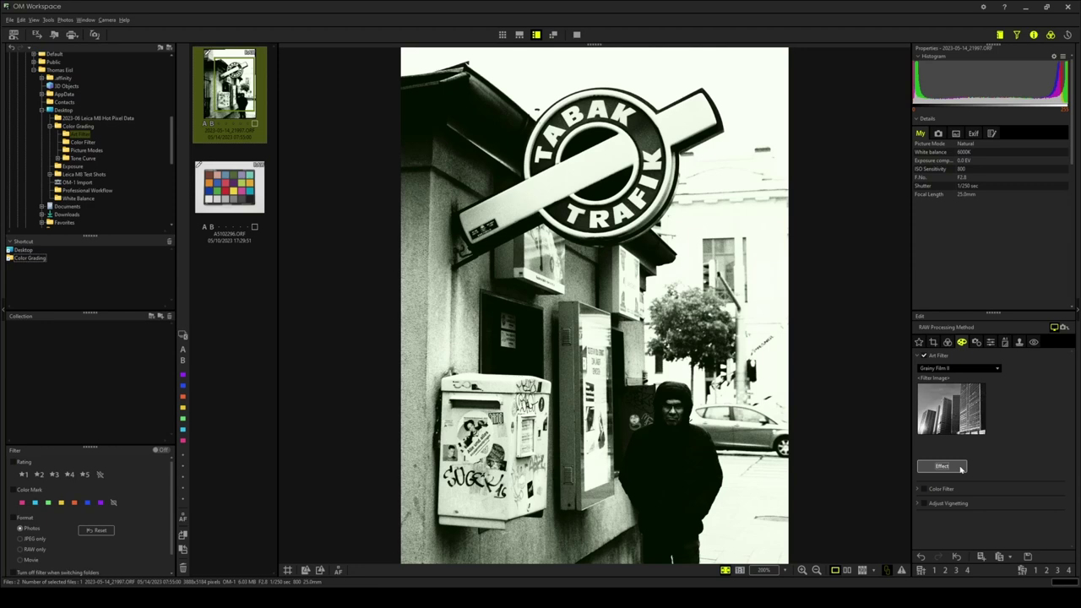
Step: Swap the kiosk photo's art filter from Grainy Film II to Bleach Bypass I
{"action": "left_click", "coordinate": [995, 369]}
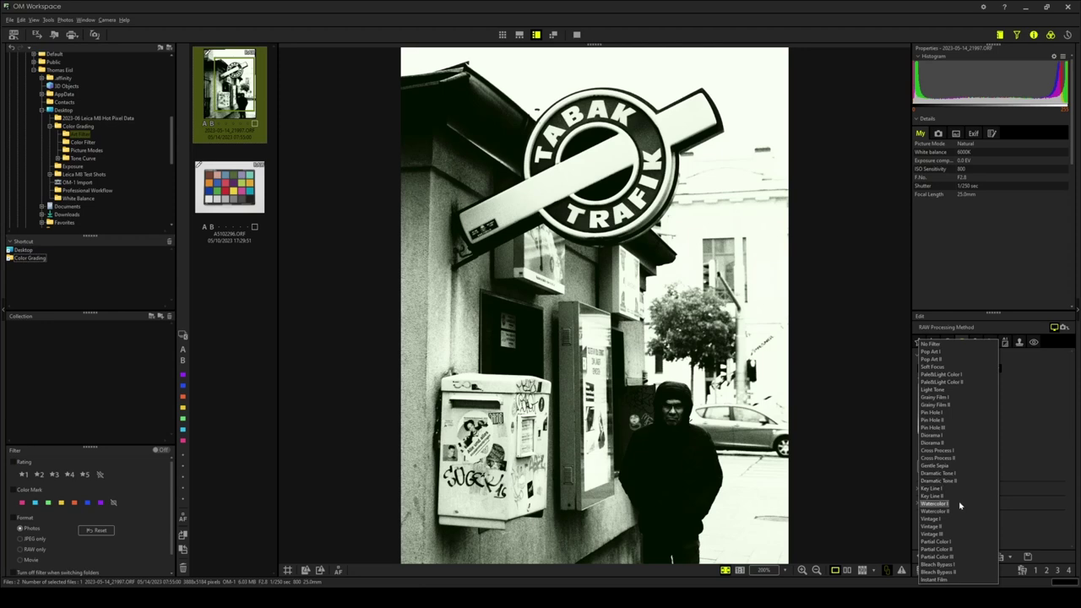
{"action": "left_click", "coordinate": [937, 564]}
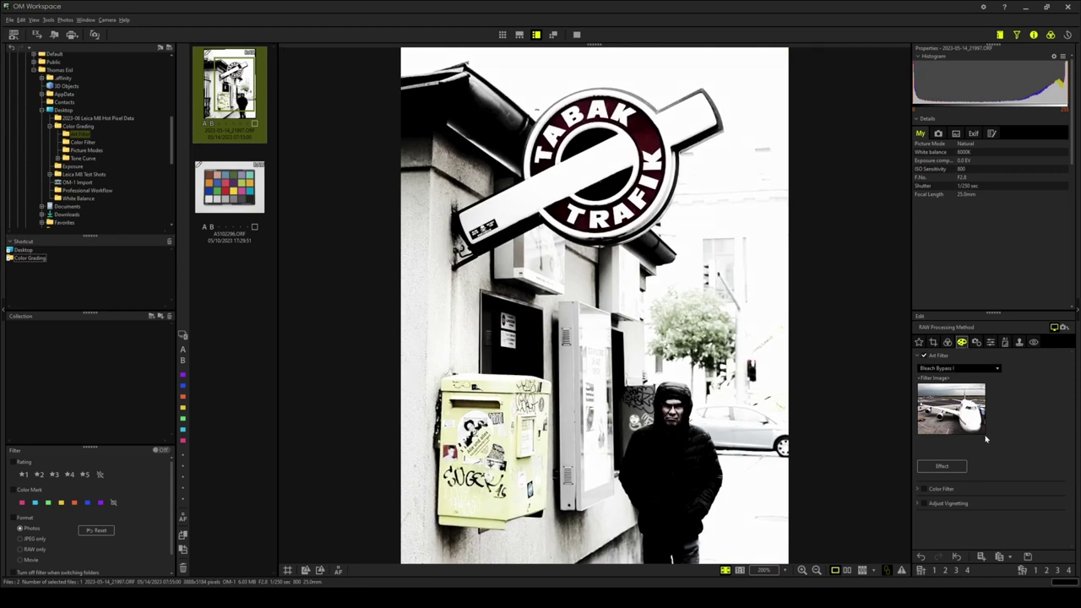
{"action": "left_click", "coordinate": [947, 342]}
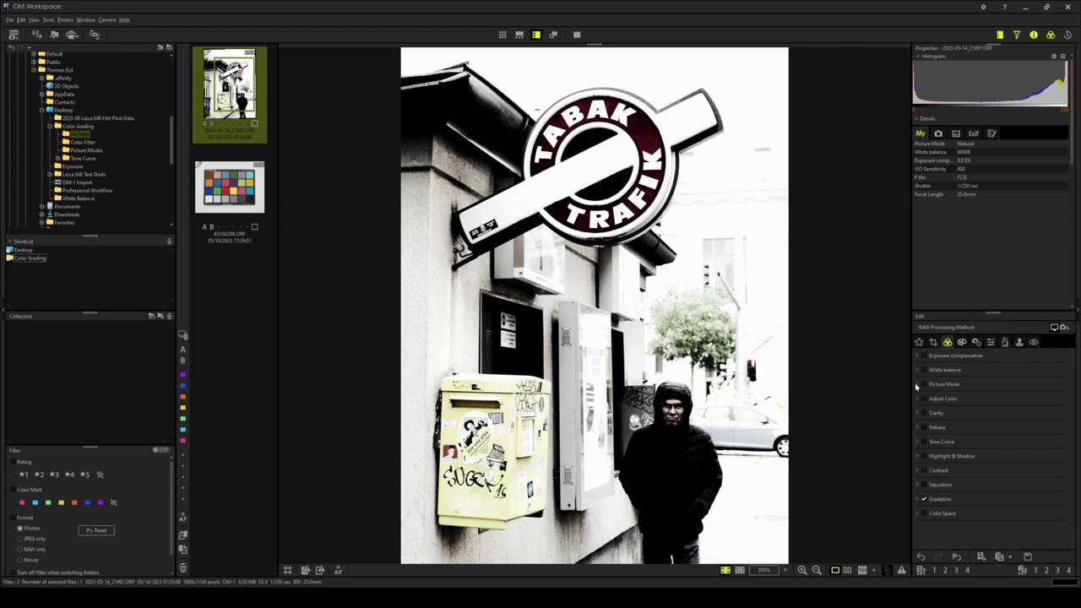
Step: Change the kiosk photo's Picture Mode to Monotone
{"action": "left_click", "coordinate": [920, 388]}
{"action": "left_click", "coordinate": [973, 357]}
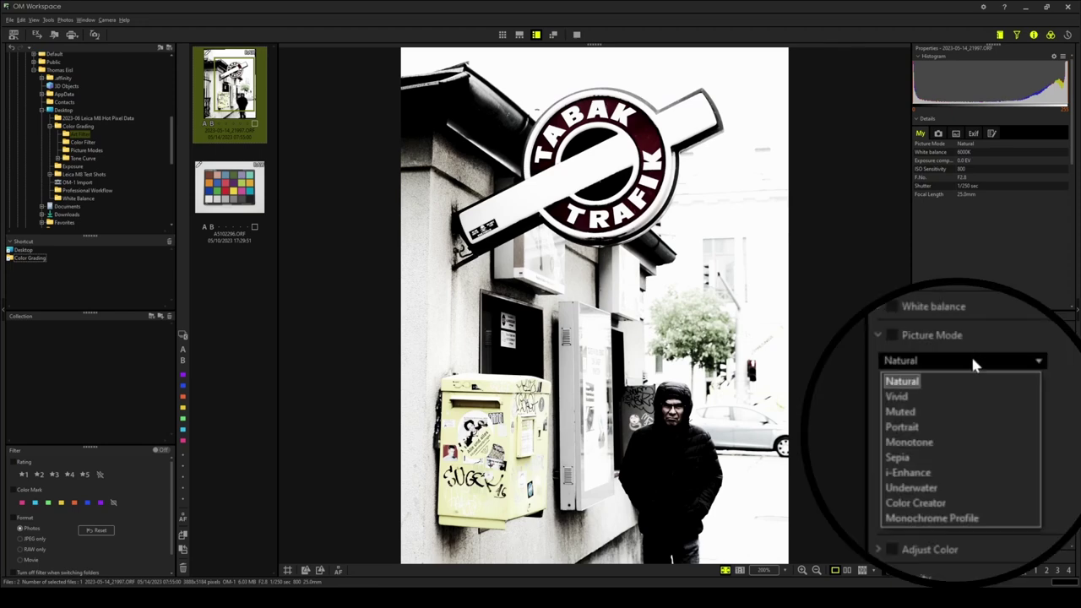
{"action": "left_click", "coordinate": [912, 442]}
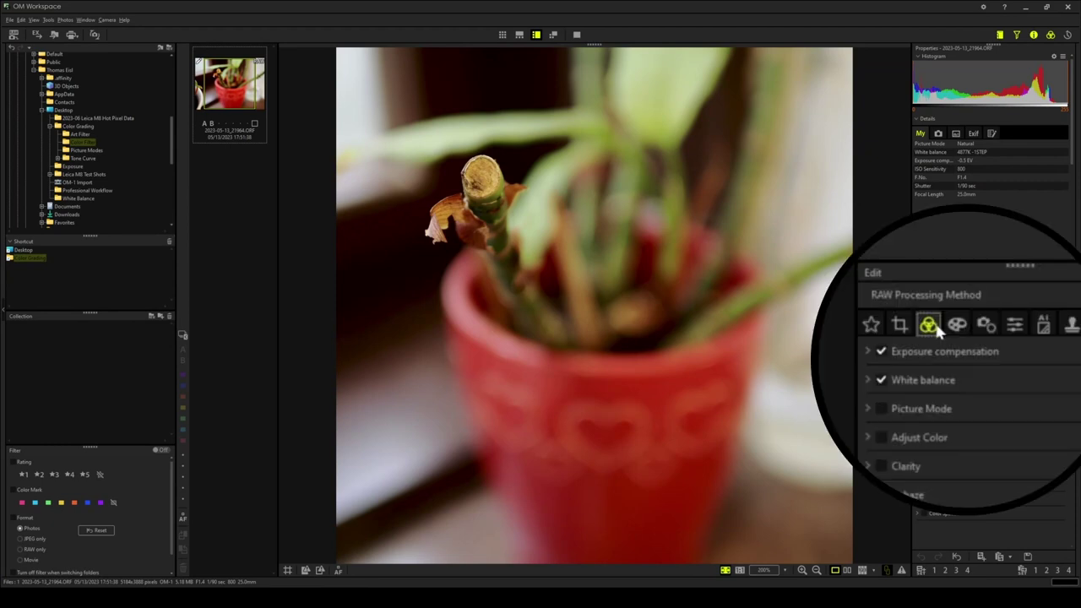
Step: Turn on the plant photo's colour filter with brightness preservation
{"action": "left_click", "coordinate": [957, 326]}
{"action": "left_click", "coordinate": [952, 378]}
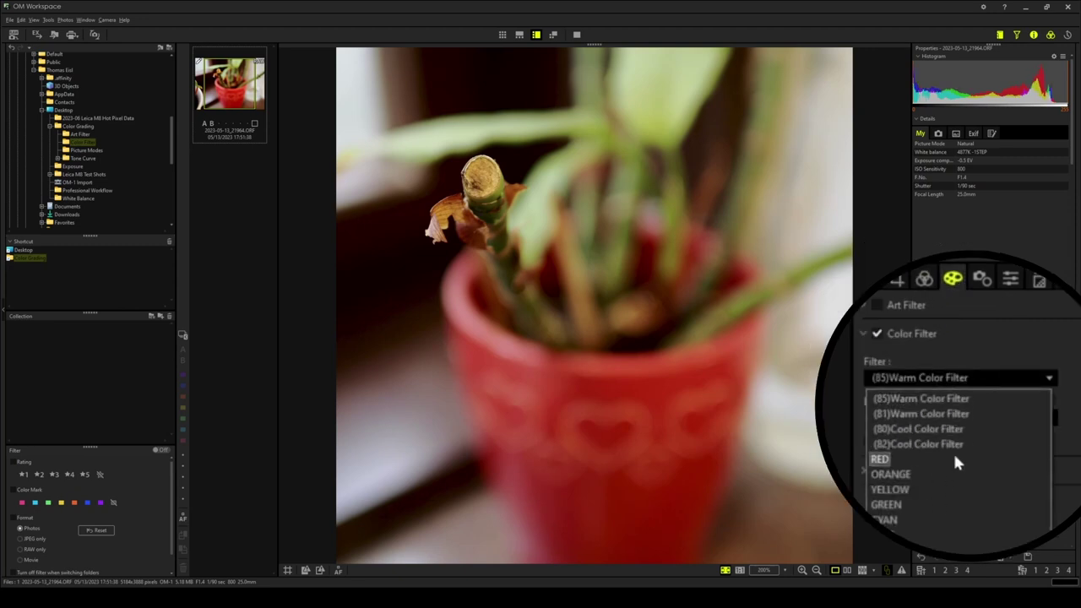
{"action": "left_click", "coordinate": [992, 398]}
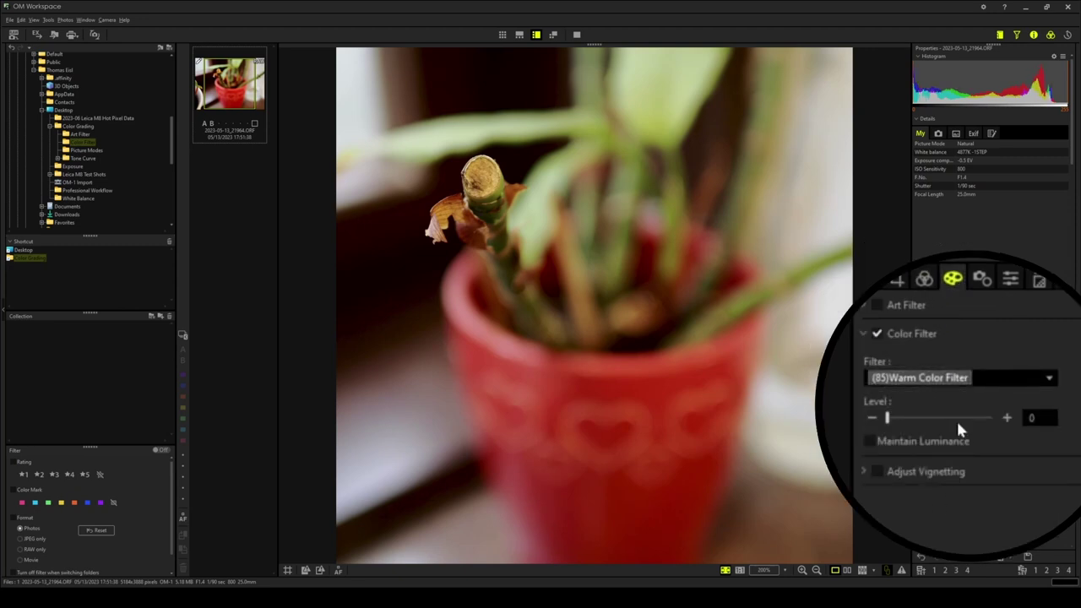
{"action": "left_click", "coordinate": [872, 439]}
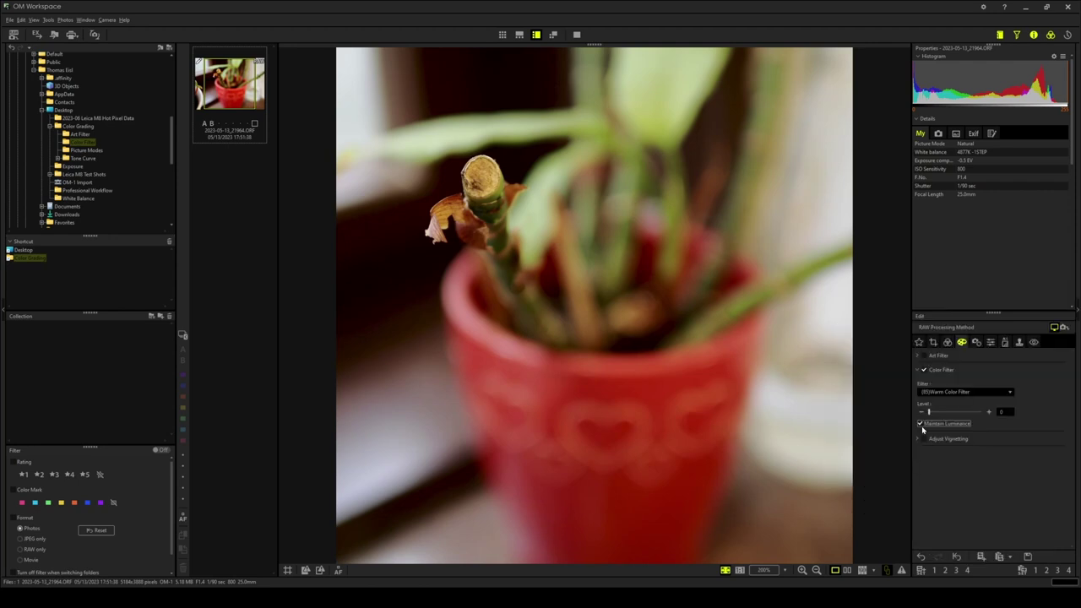
Step: Choose the ORANGE colour filter and set its level to 32
{"action": "left_click", "coordinate": [965, 392]}
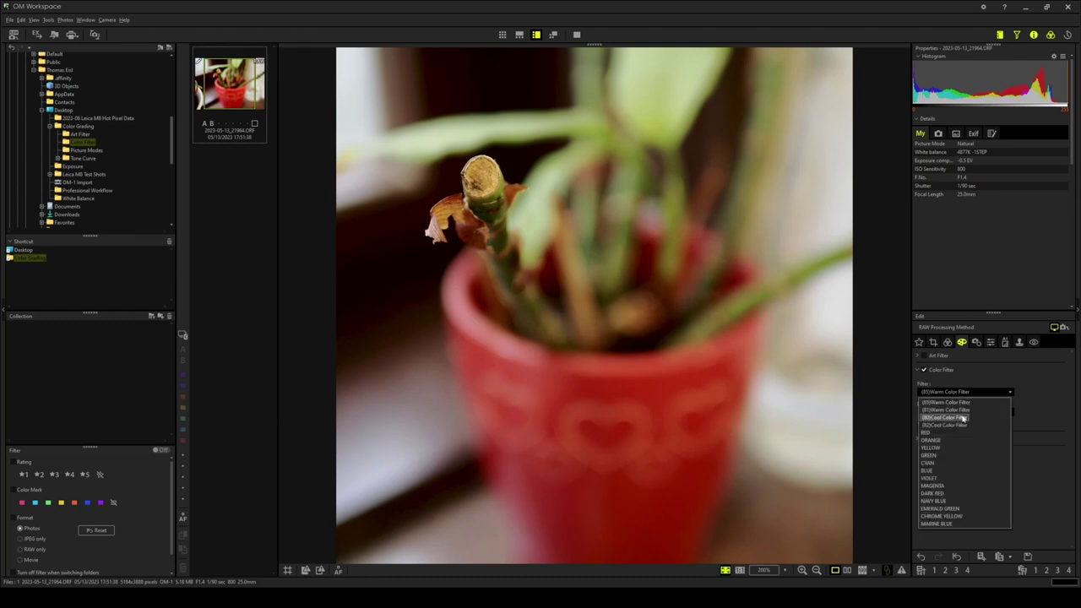
{"action": "left_click", "coordinate": [938, 438]}
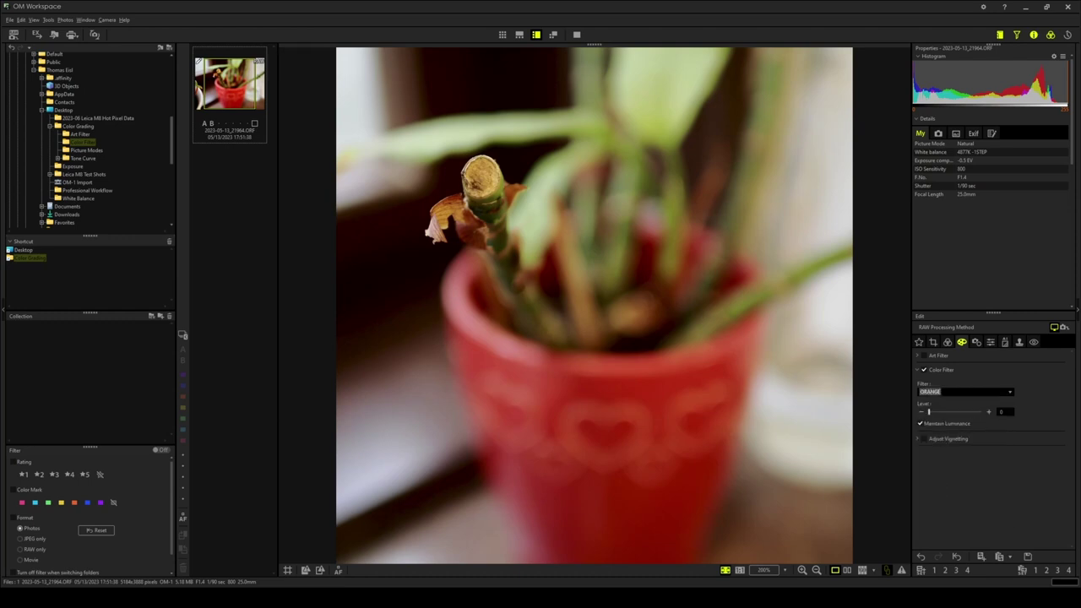
{"action": "left_click", "coordinate": [992, 413]}
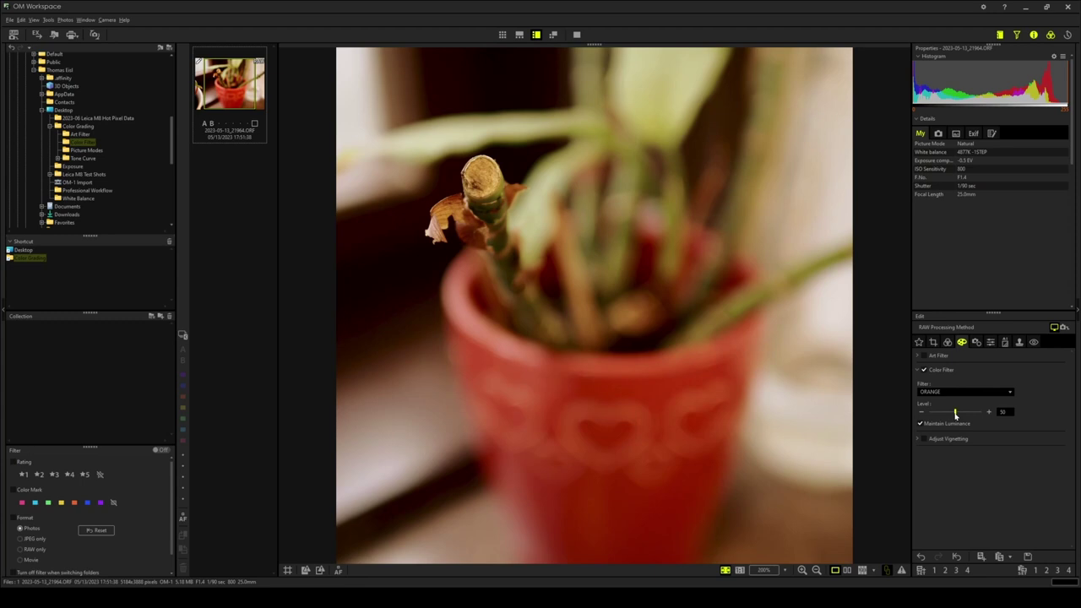
{"action": "left_click_drag", "start_coordinate": [954, 413], "coordinate": [945, 420]}
Step: Untick Color Filter to remove the orange filter from the plant photo
{"action": "left_click", "coordinate": [925, 370]}
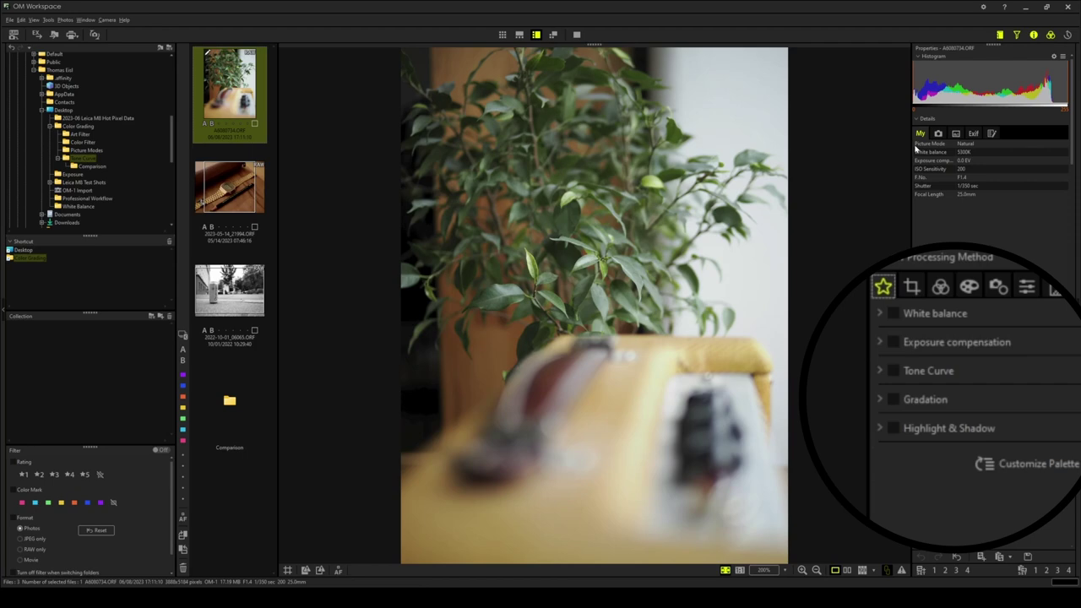
Step: Expand Tone Curve on the colour-adjust tab and show the leafy plant's curve channel list
{"action": "left_click", "coordinate": [939, 287]}
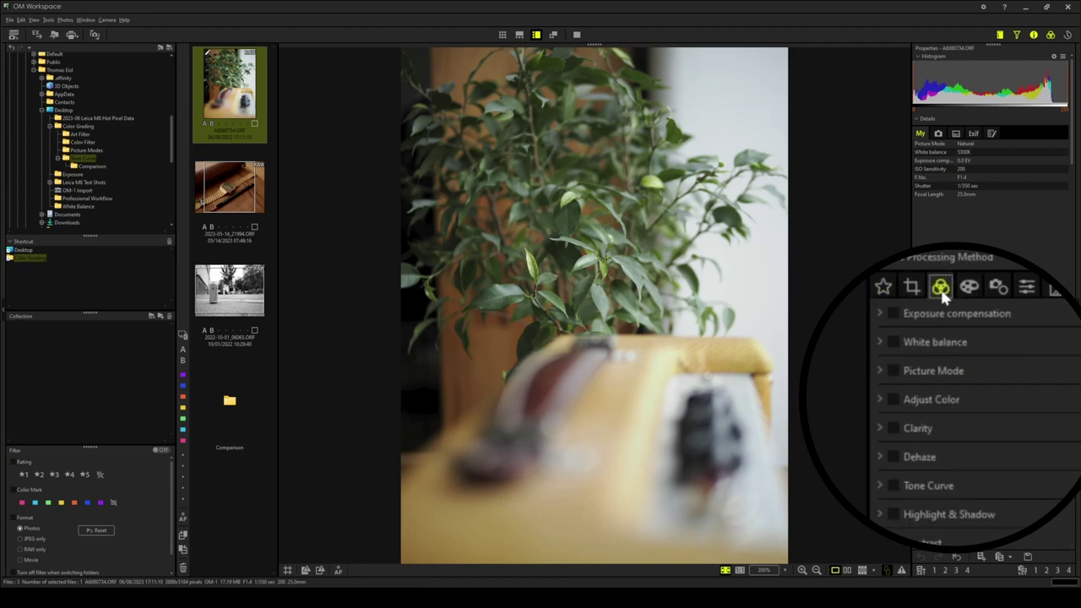
{"action": "left_click", "coordinate": [883, 488]}
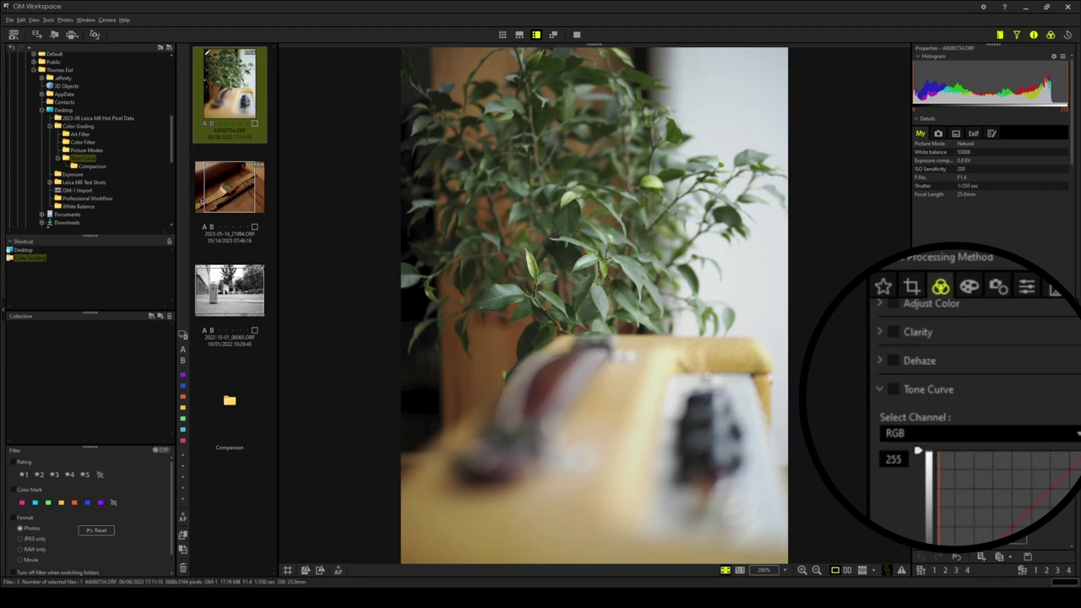
{"action": "left_click", "coordinate": [934, 437]}
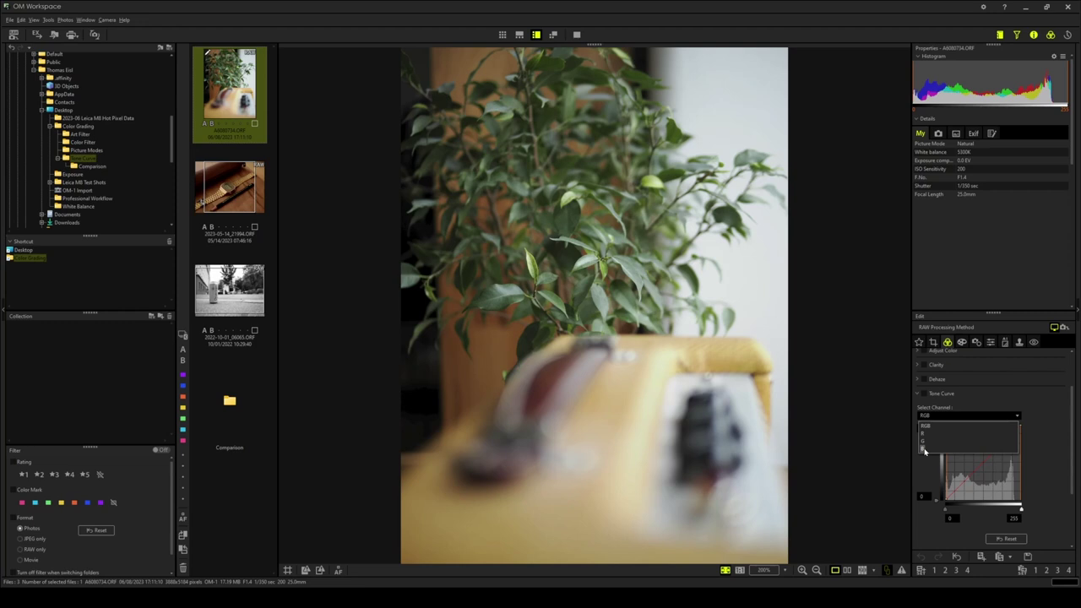
Step: Change the leafy plant photo's Picture Mode to Monotone
{"action": "scroll", "coordinate": [924, 450], "scroll_direction": "up", "scroll_amount": 2}
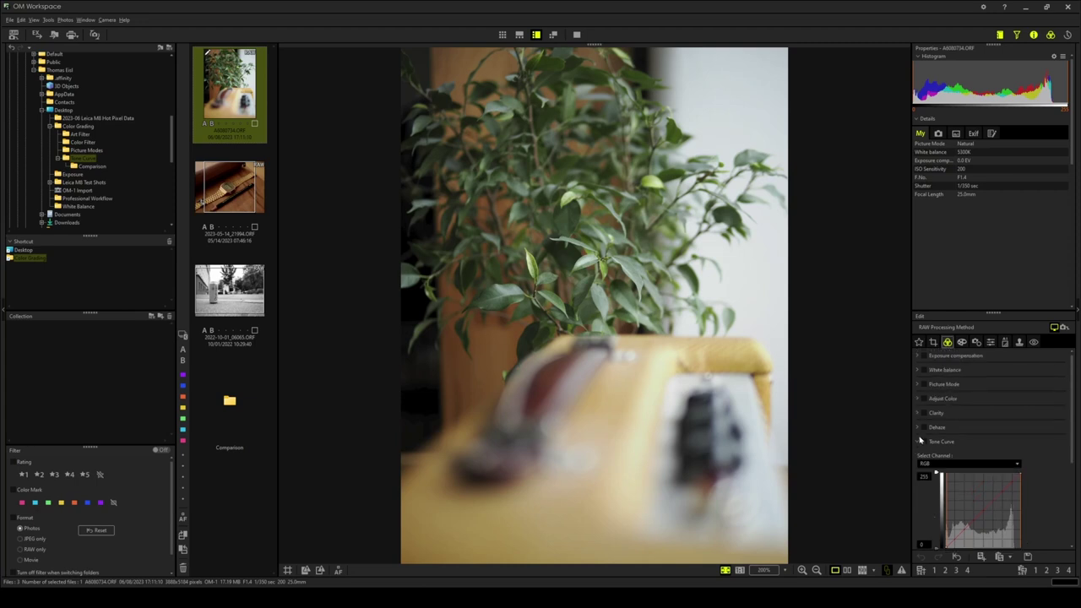
{"action": "left_click", "coordinate": [916, 384]}
{"action": "left_click", "coordinate": [949, 397]}
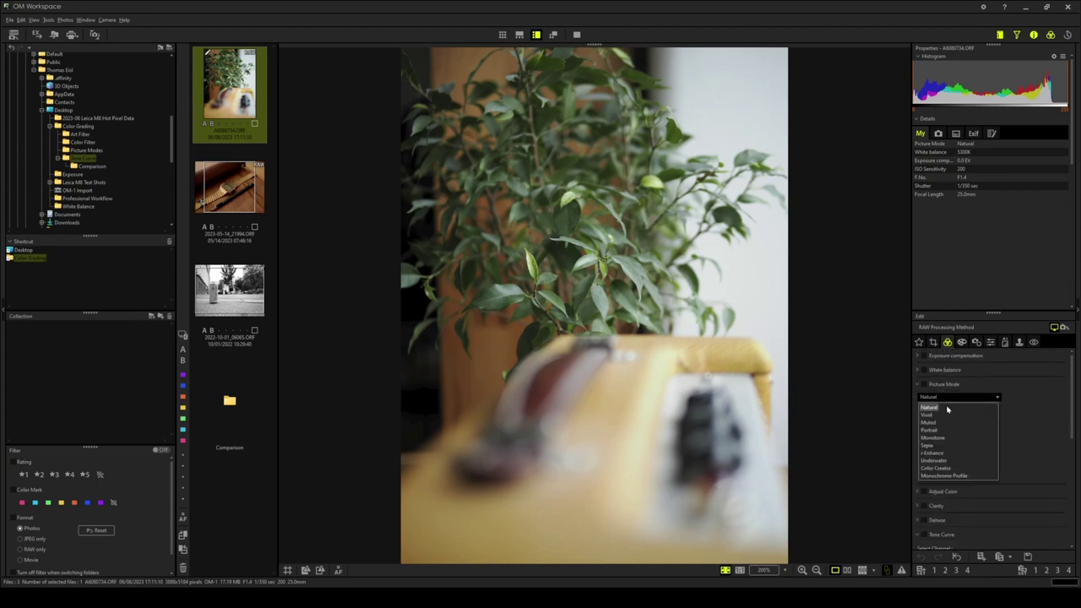
{"action": "left_click", "coordinate": [943, 440]}
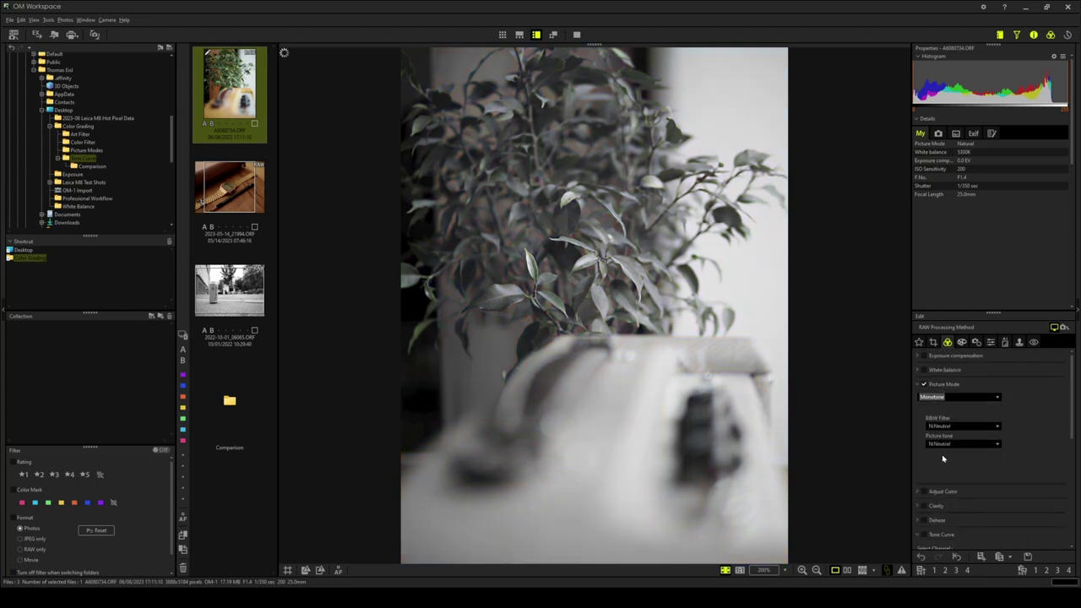
{"action": "scroll", "coordinate": [943, 469], "scroll_direction": "down", "scroll_amount": 2}
{"action": "scroll", "coordinate": [943, 469], "scroll_direction": "down", "scroll_amount": 4}
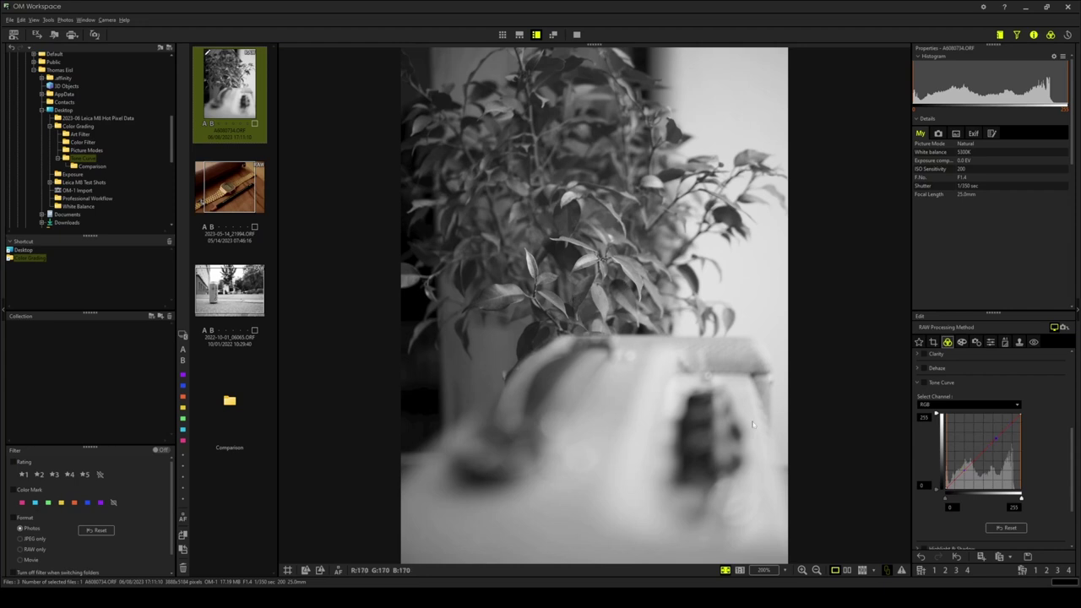
Step: Bend the Red channel curve into an S shape, lowering the shadow point and lifting the upper point
{"action": "left_click", "coordinate": [932, 423]}
{"action": "left_click", "coordinate": [989, 455]}
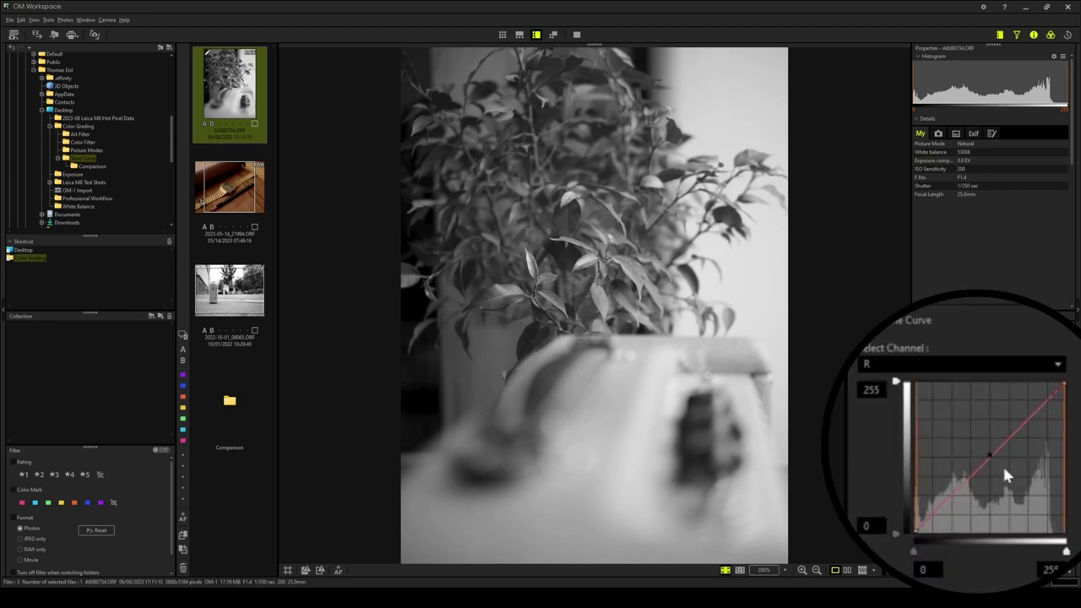
{"action": "left_click", "coordinate": [951, 494]}
{"action": "left_click_drag", "start_coordinate": [950, 494], "coordinate": [971, 511]}
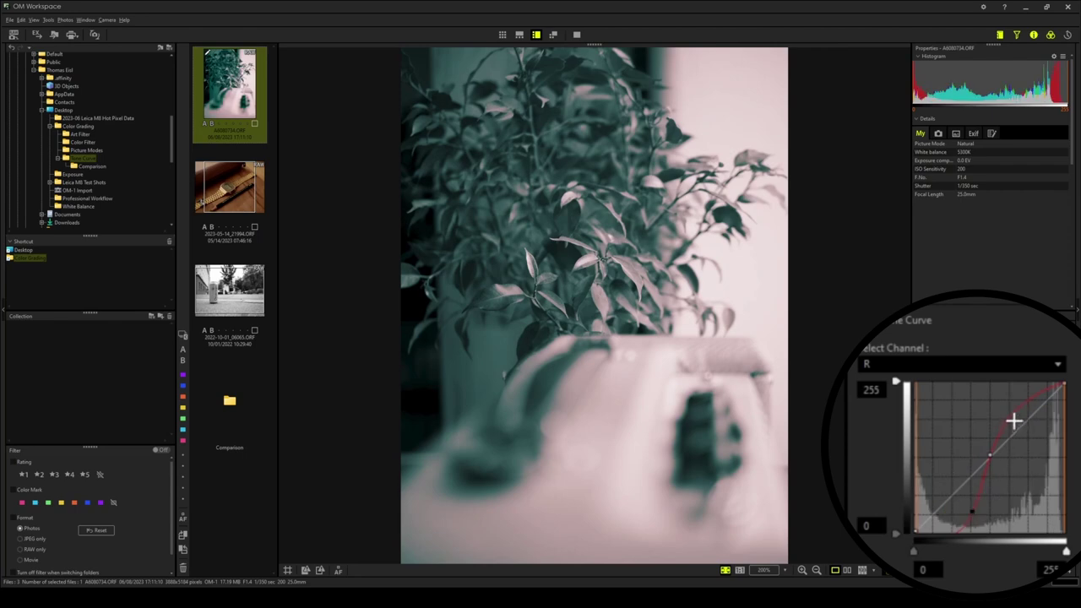
{"action": "left_click_drag", "start_coordinate": [1013, 420], "coordinate": [1012, 400]}
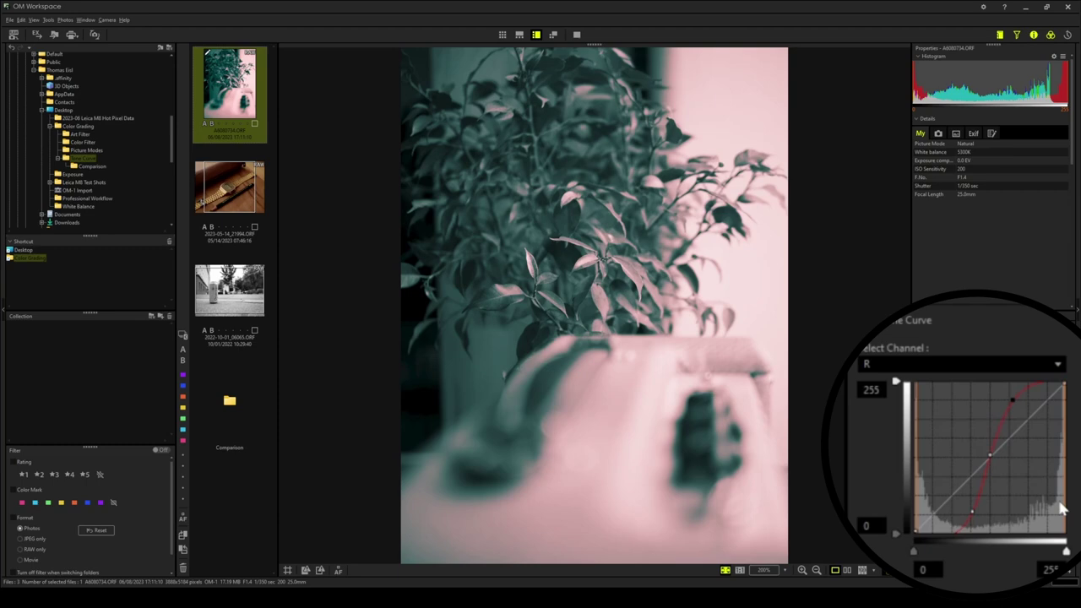
Step: On the Blue channel curve, raise a lower point and pull an upper point below the diagonal
{"action": "left_click", "coordinate": [991, 365]}
{"action": "left_click", "coordinate": [867, 430]}
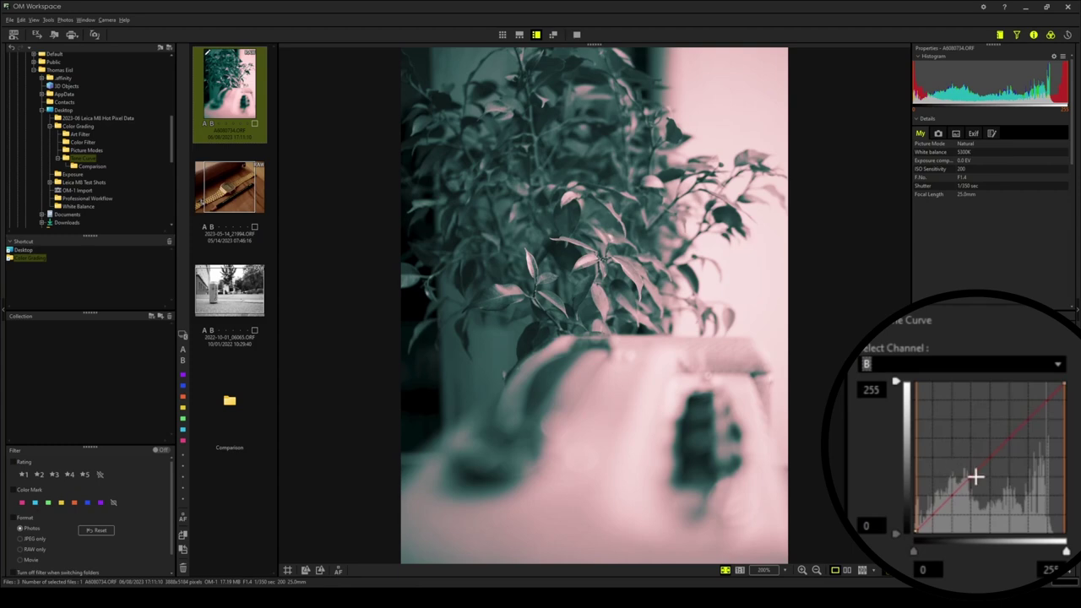
{"action": "left_click", "coordinate": [978, 419]}
{"action": "left_click", "coordinate": [989, 457]}
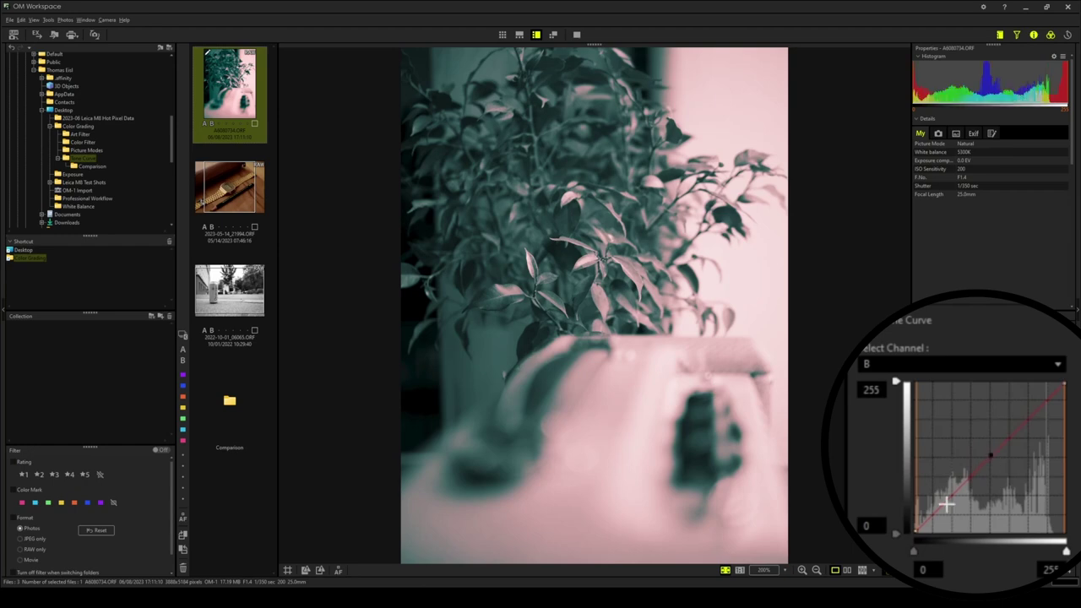
{"action": "left_click_drag", "start_coordinate": [950, 493], "coordinate": [933, 479]}
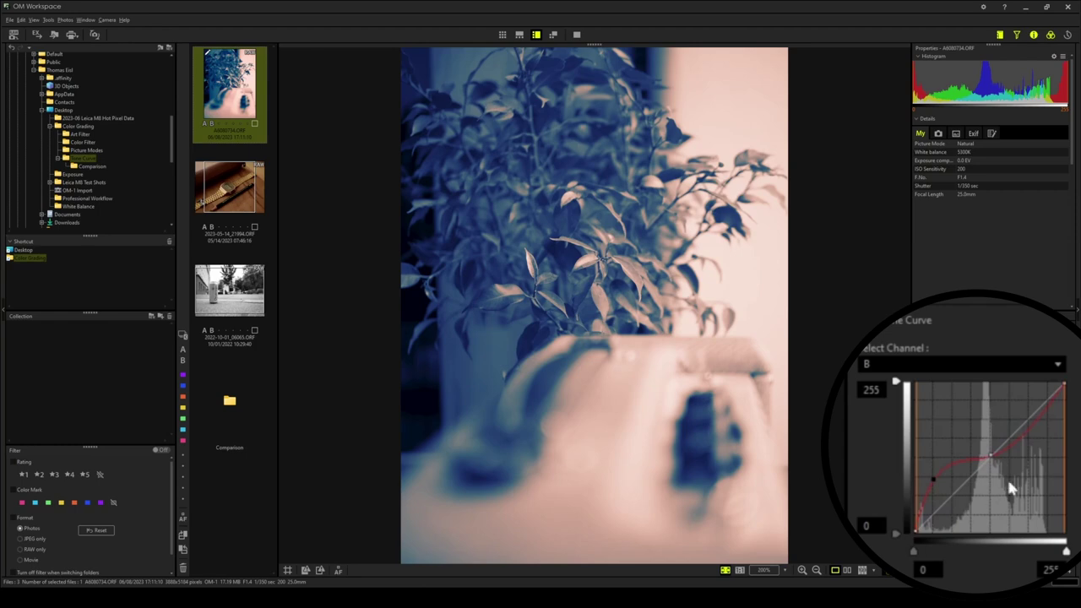
{"action": "left_click", "coordinate": [1038, 419]}
{"action": "left_click_drag", "start_coordinate": [1038, 419], "coordinate": [1049, 437]}
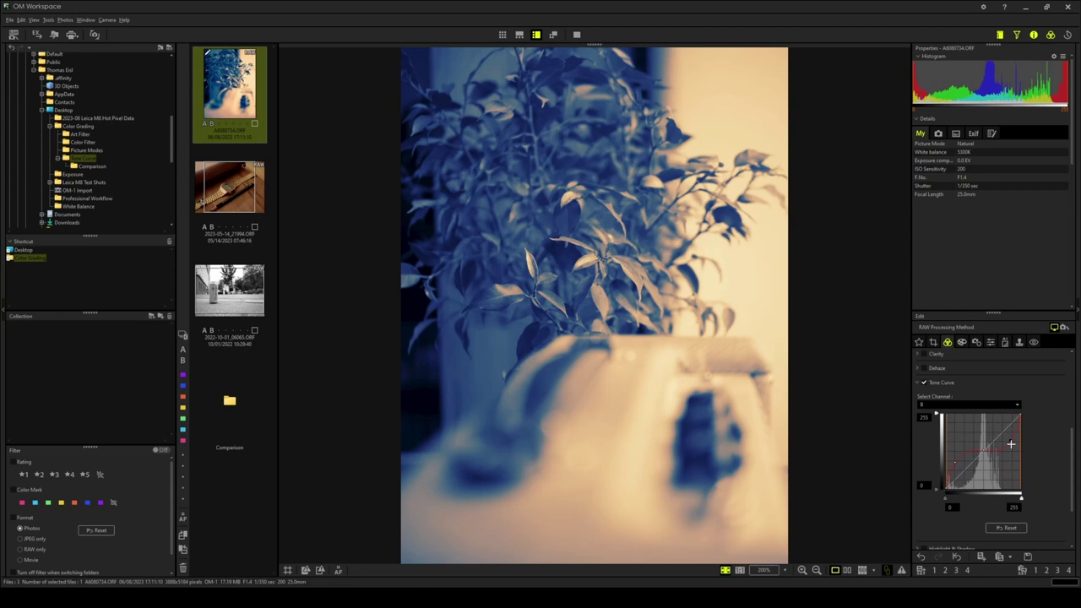
{"action": "left_click", "coordinate": [537, 149]}
Step: Switch the Picture Mode back to Natural so the plant photo regains its colour
{"action": "left_click", "coordinate": [699, 368]}
{"action": "scroll", "coordinate": [945, 401], "scroll_direction": "up", "scroll_amount": 5}
{"action": "left_click", "coordinate": [937, 398]}
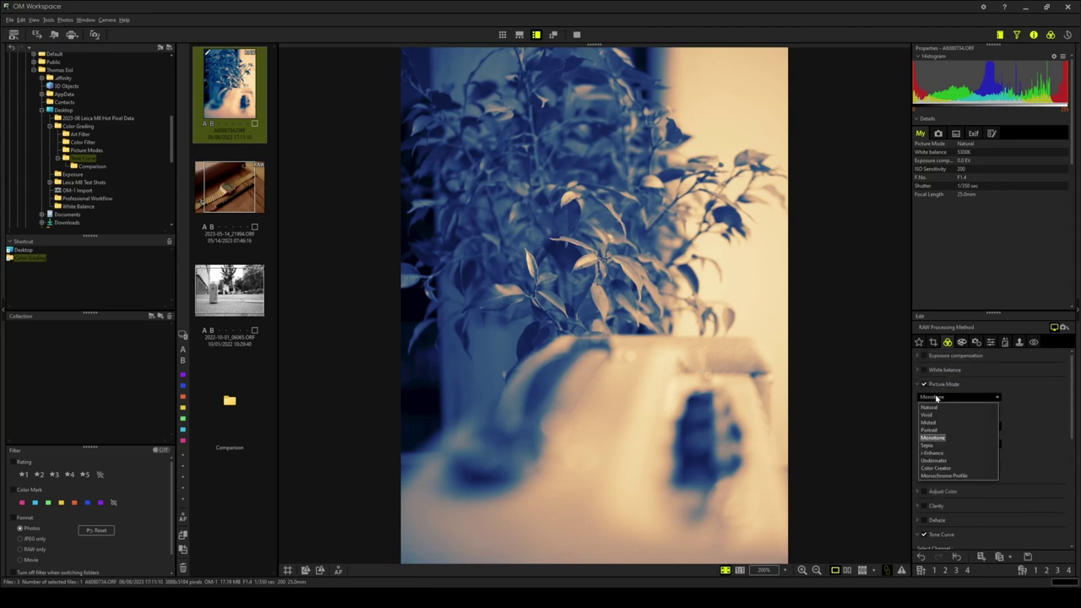
{"action": "left_click", "coordinate": [929, 408]}
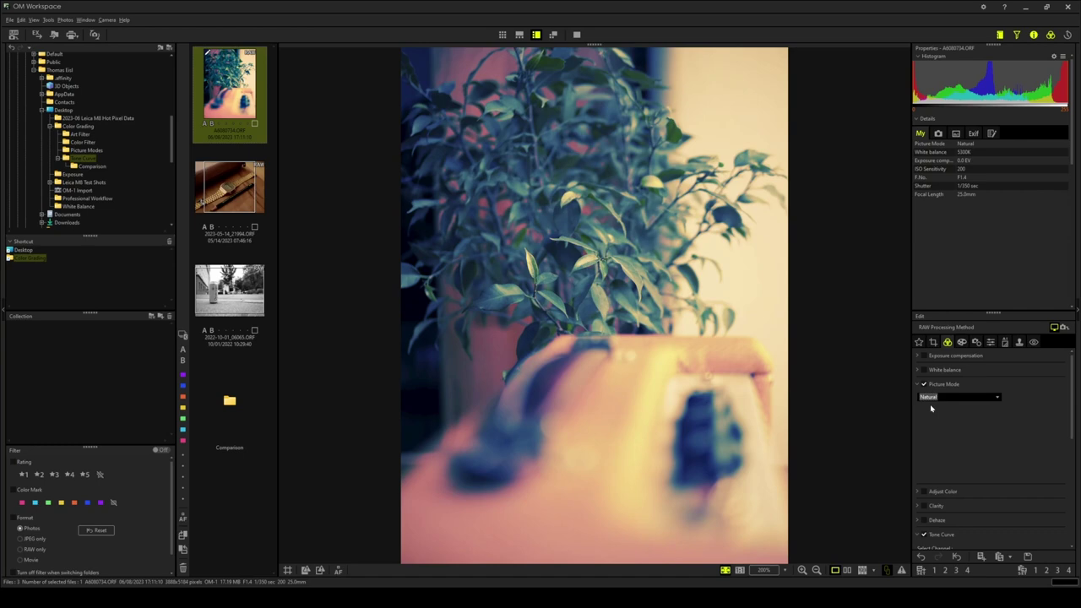
Step: Display the original plant photo beside the teal-and-orange graded version
{"action": "left_click", "coordinate": [847, 570]}
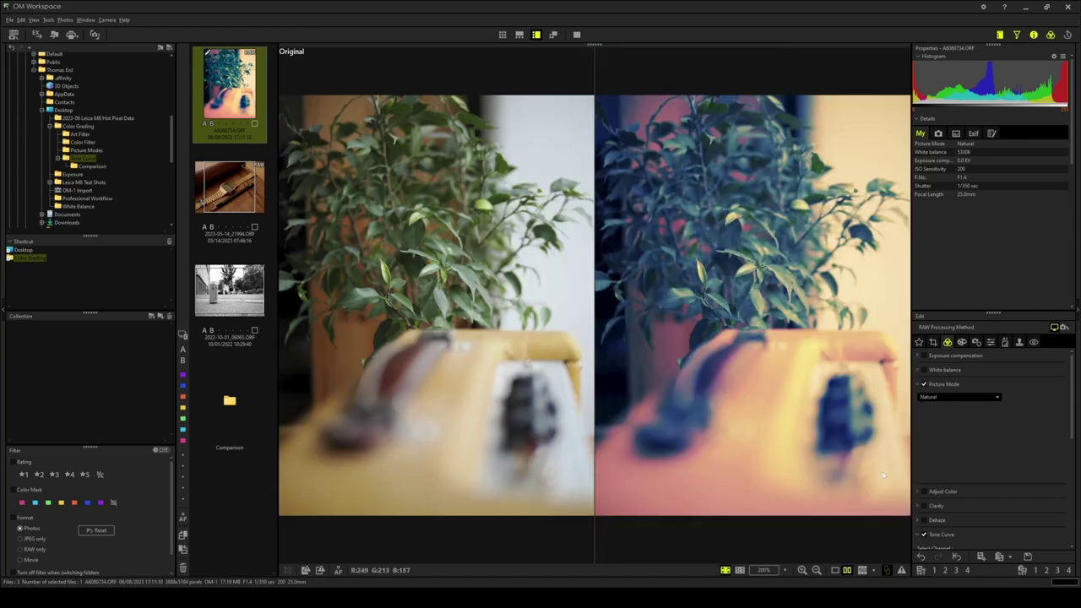